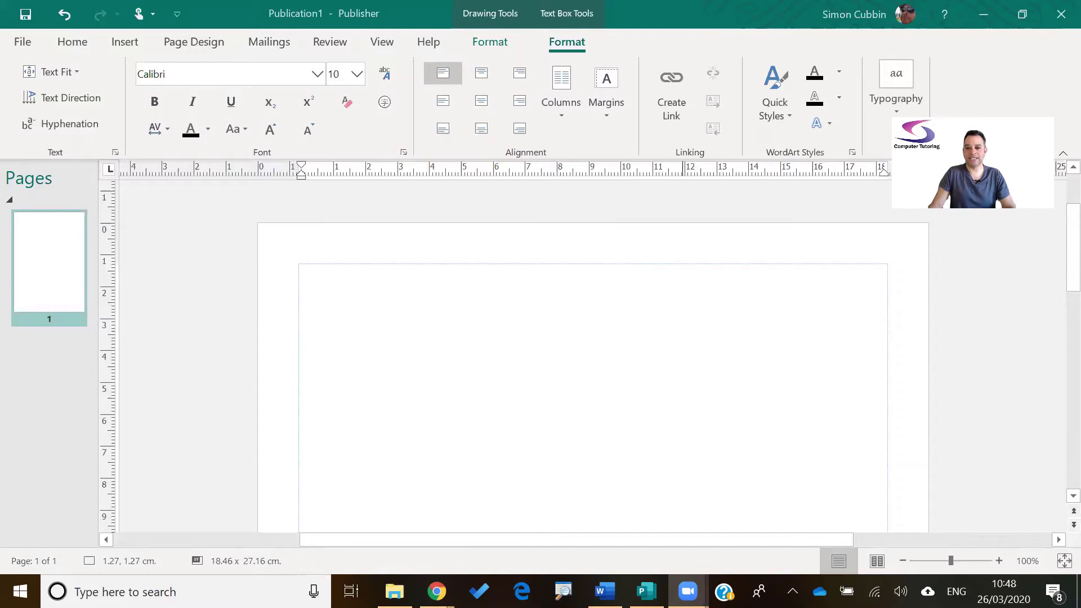
Step: In a blank Word document, generate nine lorem ipsum paragraphs with =lorem(9)
{"action": "left_click", "coordinate": [604, 591]}
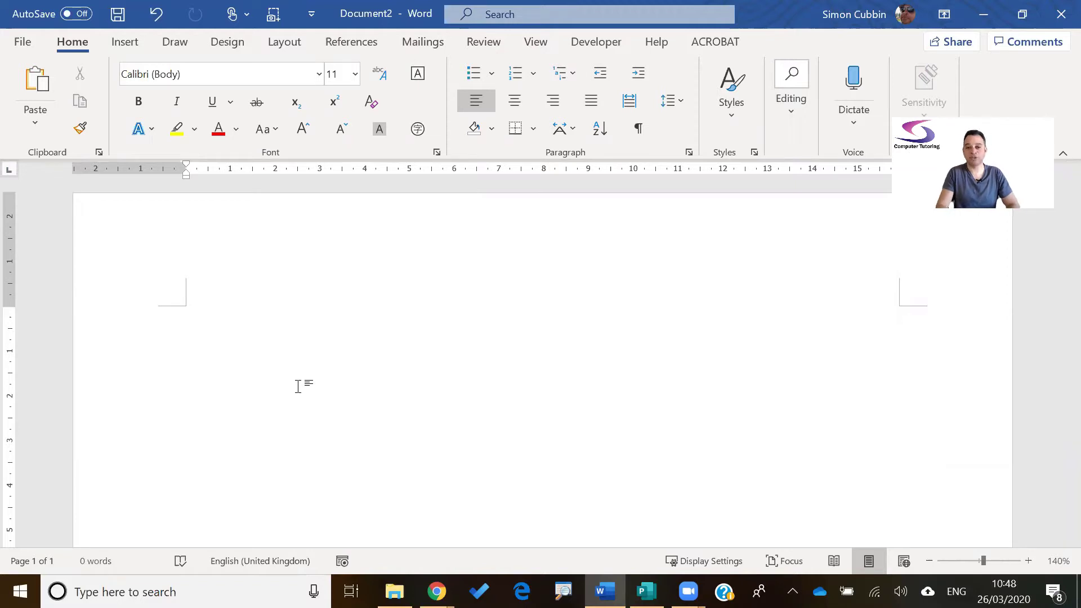
{"action": "type", "text": "=lor"}
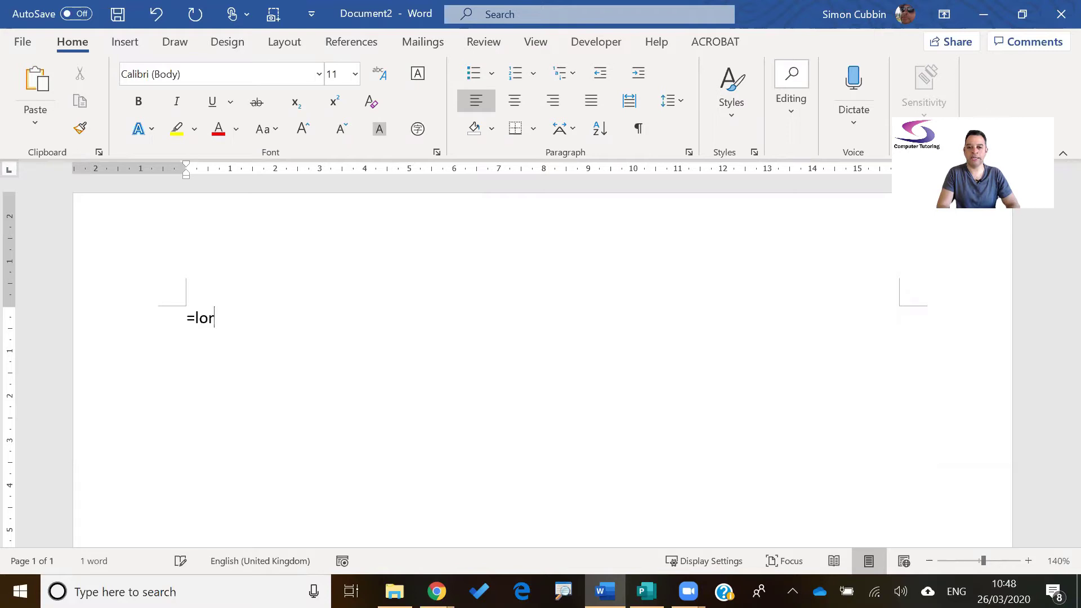
{"action": "type", "text": "em("}
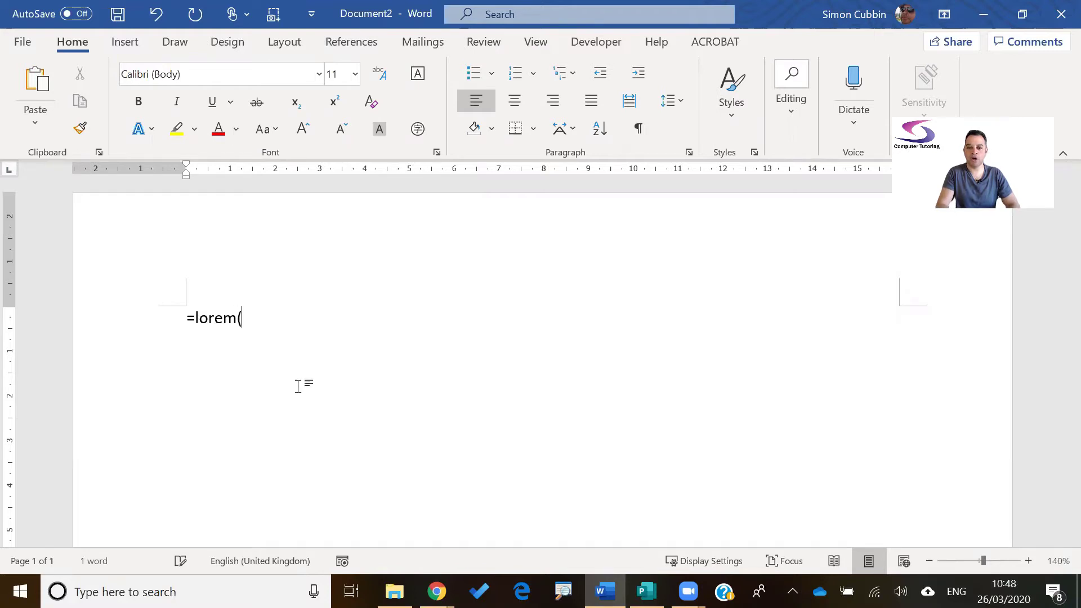
{"action": "type", "text": "9"}
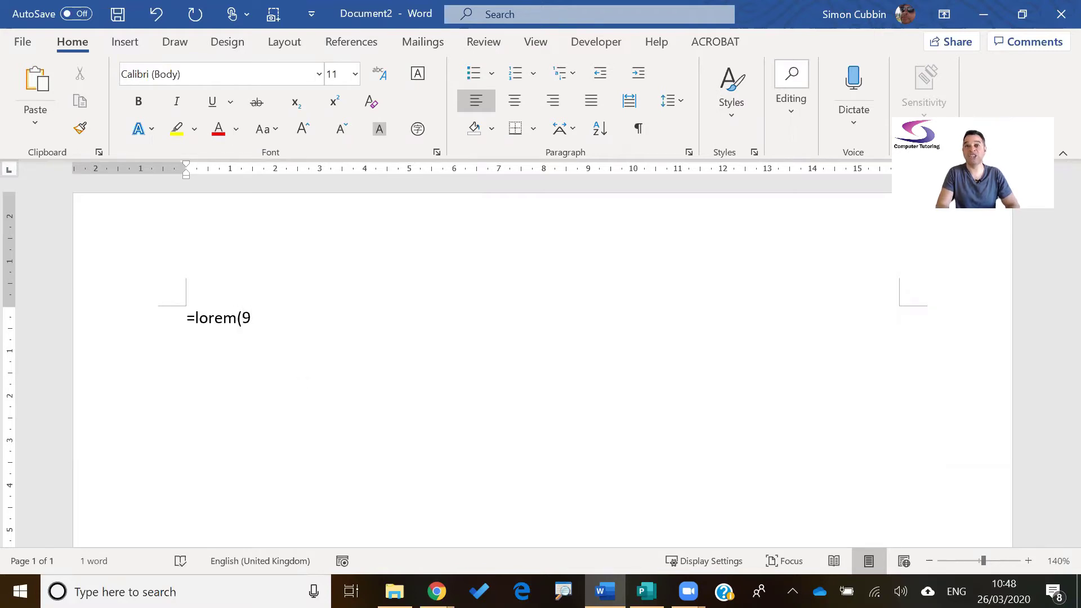
{"action": "type", "text": ")"}
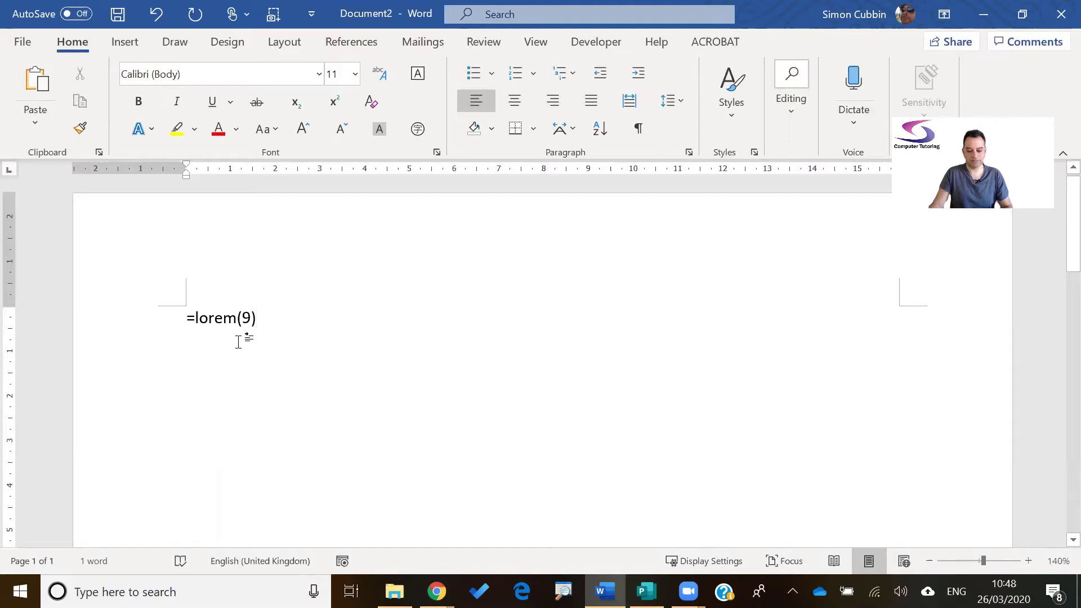
{"action": "key", "text": "Return"}
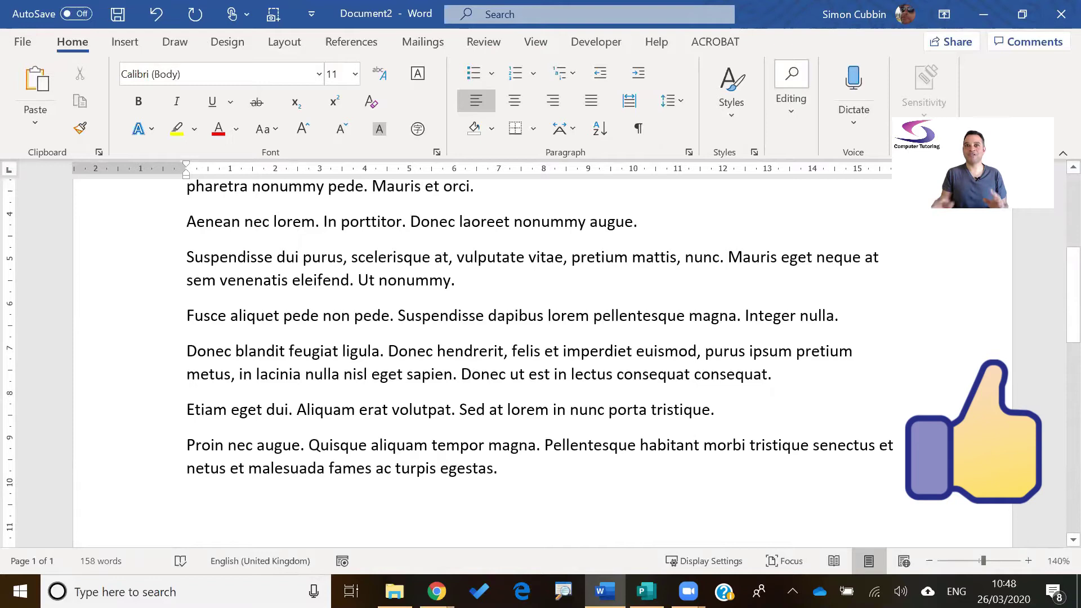
Step: Select all 158 words of placeholder text and copy them
{"action": "scroll", "coordinate": [383, 352], "scroll_direction": "up", "scroll_amount": 4}
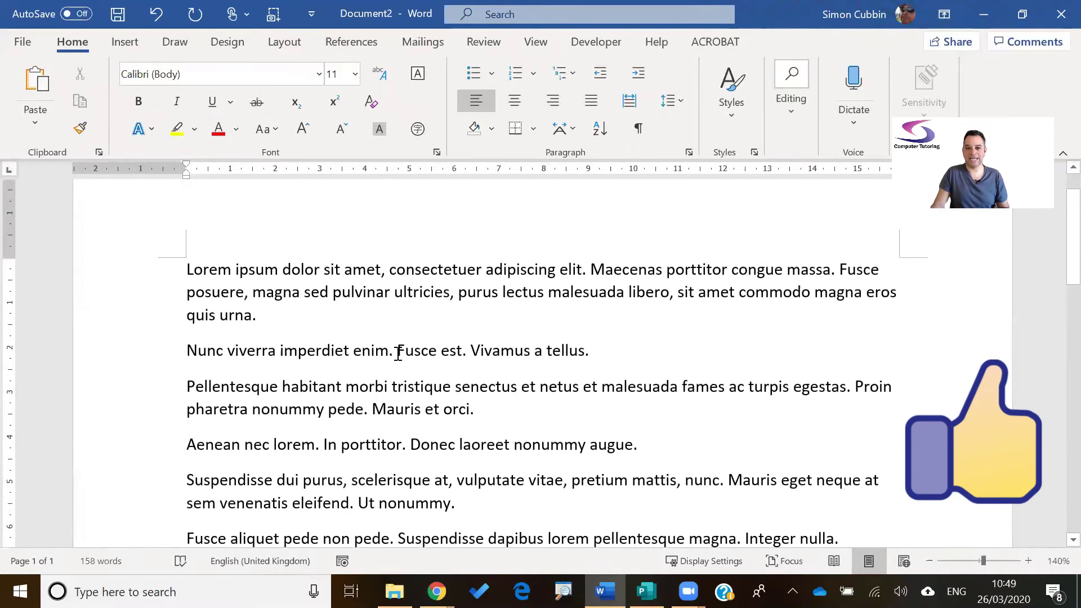
{"action": "scroll", "coordinate": [391, 350], "scroll_direction": "down", "scroll_amount": 5}
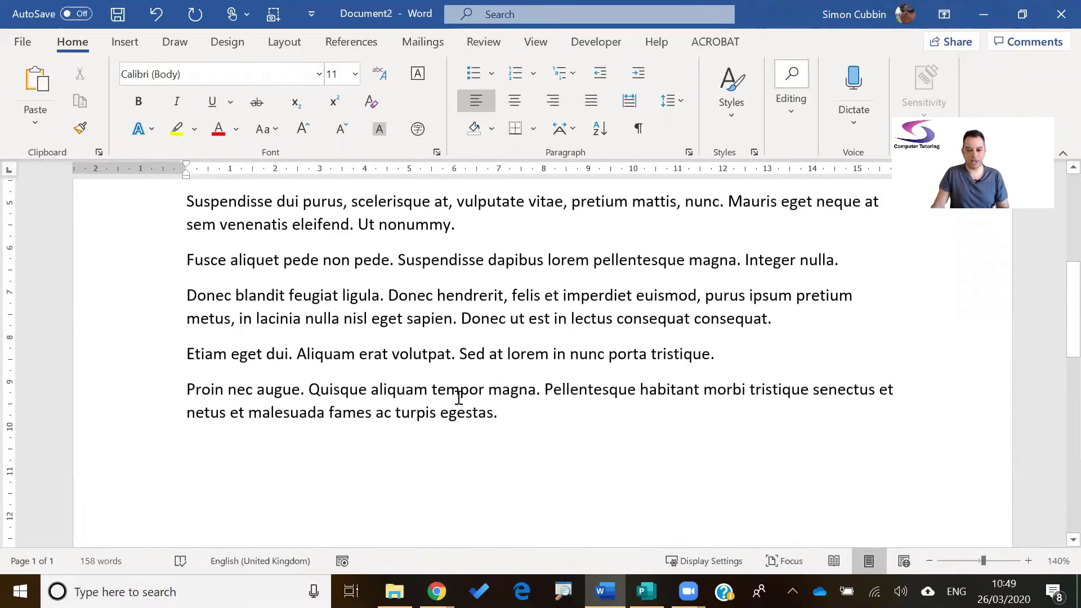
{"action": "key", "text": "ctrl+a"}
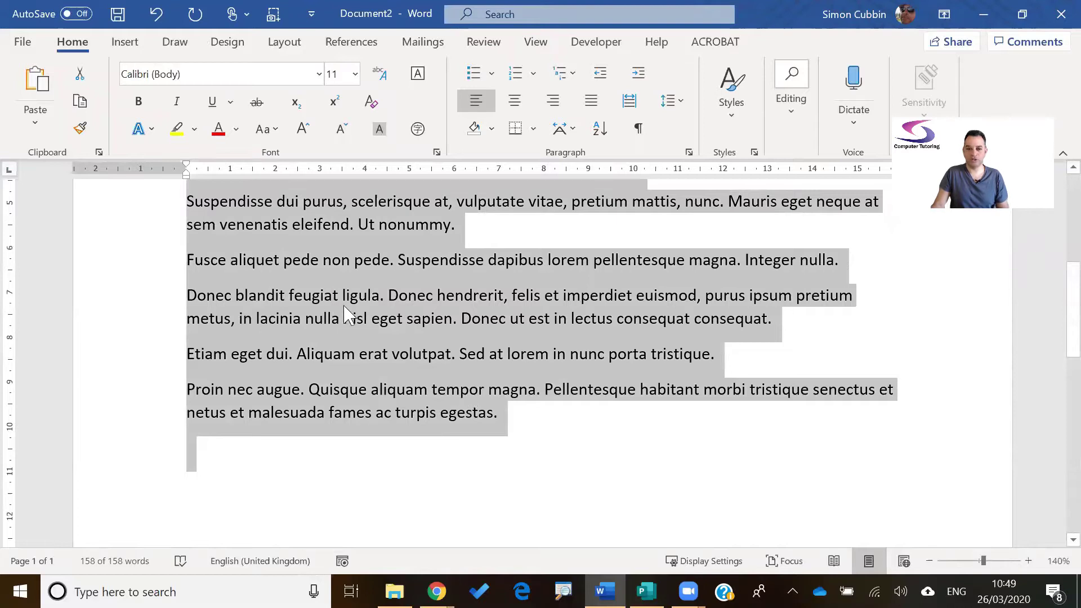
{"action": "right_click", "coordinate": [318, 268]}
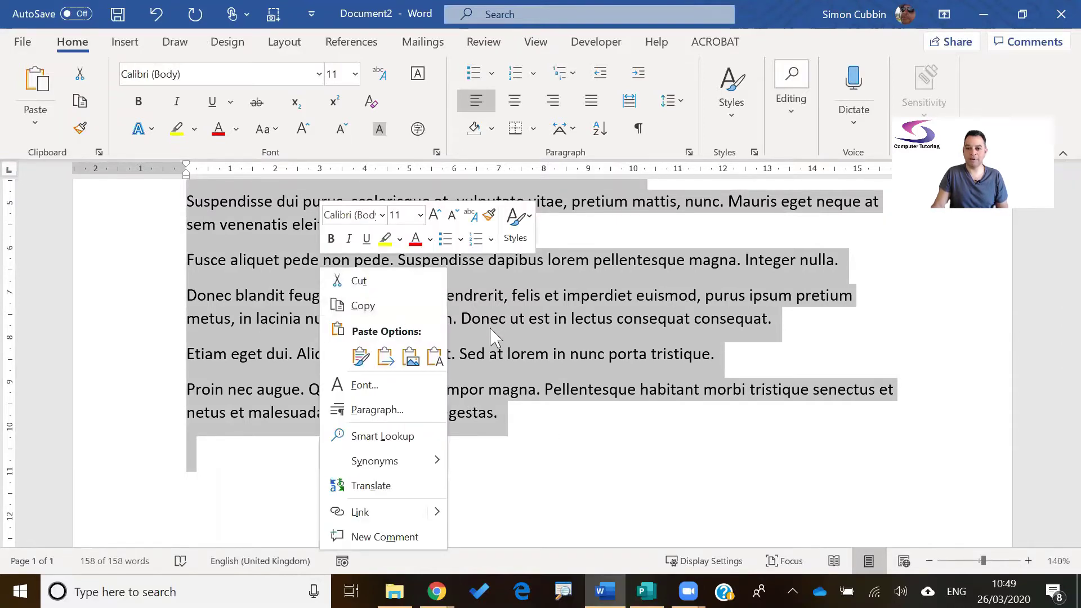
Step: Paste the copied lorem ipsum text into the Publisher text box
{"action": "key", "text": "alt+Tab"}
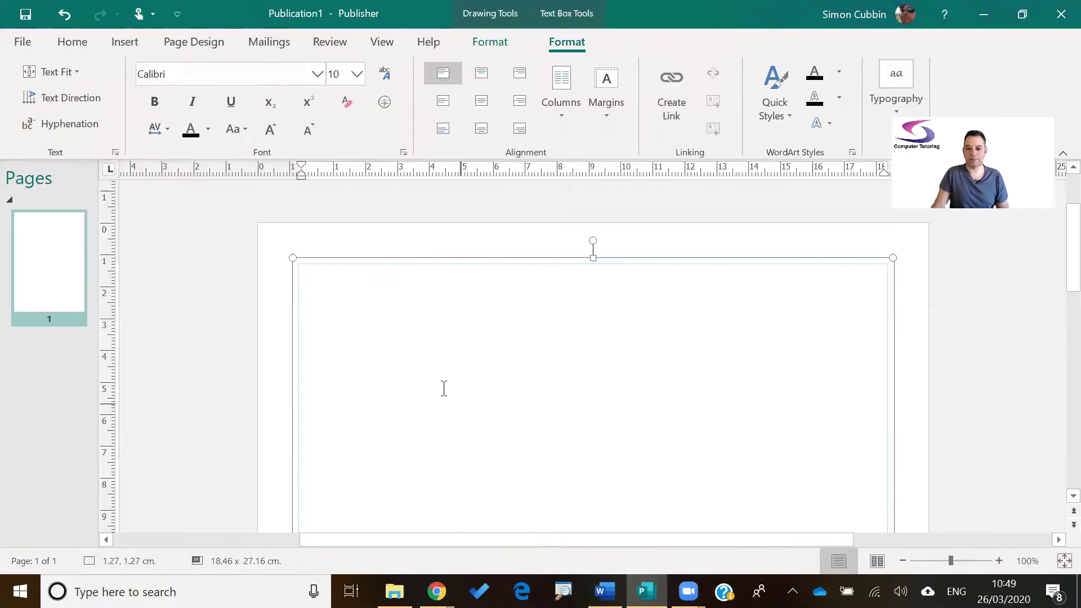
{"action": "key", "text": "ctrl+v"}
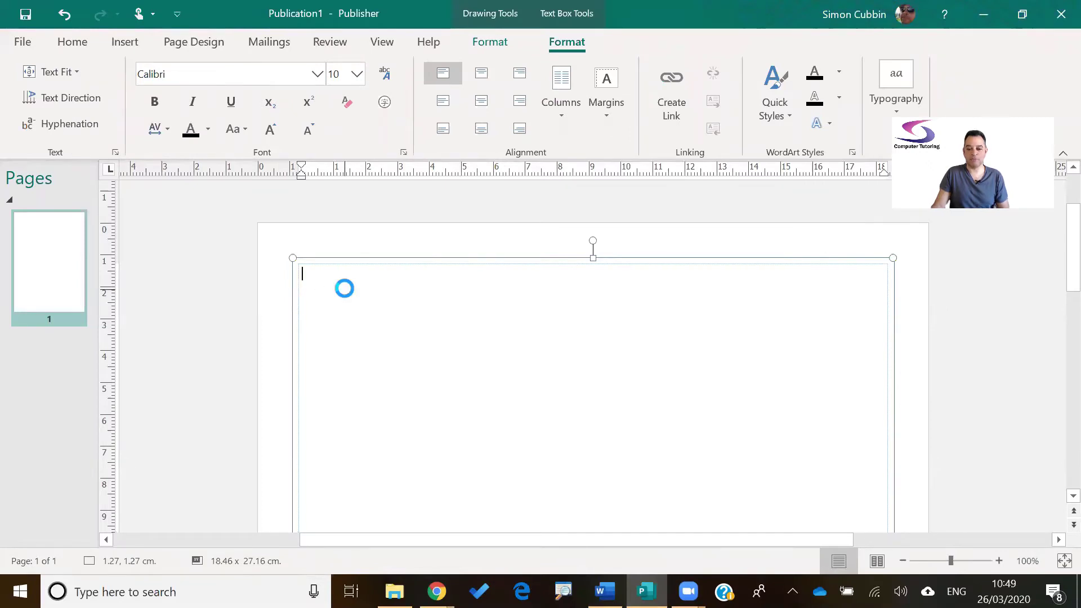
{"action": "right_click", "coordinate": [347, 292]}
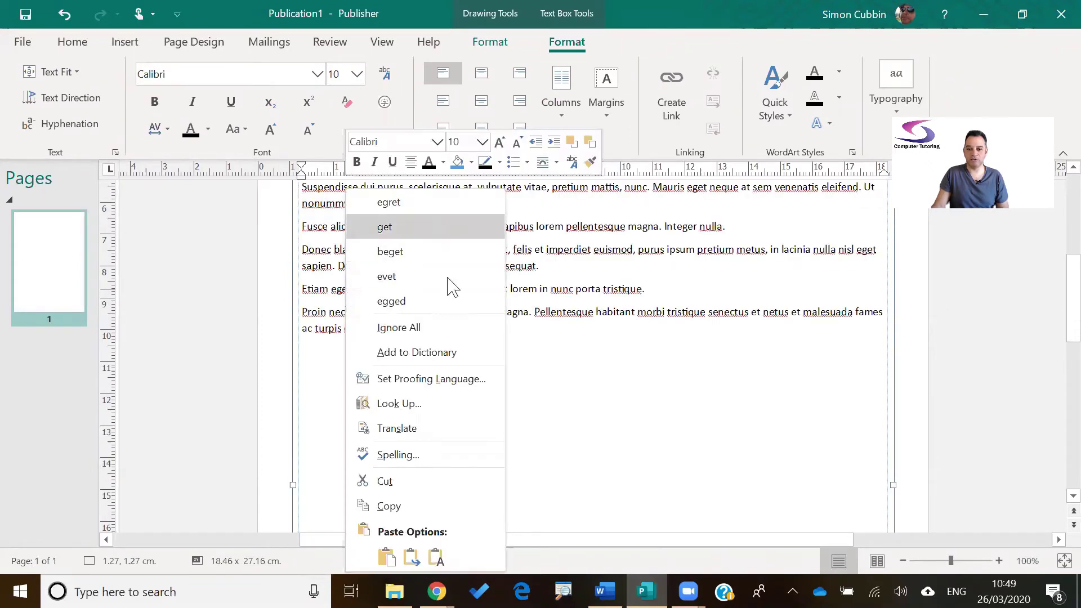
{"action": "left_click", "coordinate": [573, 427]}
Step: Join the Nunc viverra and Pellentesque paragraphs onto the first paragraph
{"action": "scroll", "coordinate": [502, 338], "scroll_direction": "up", "scroll_amount": 6}
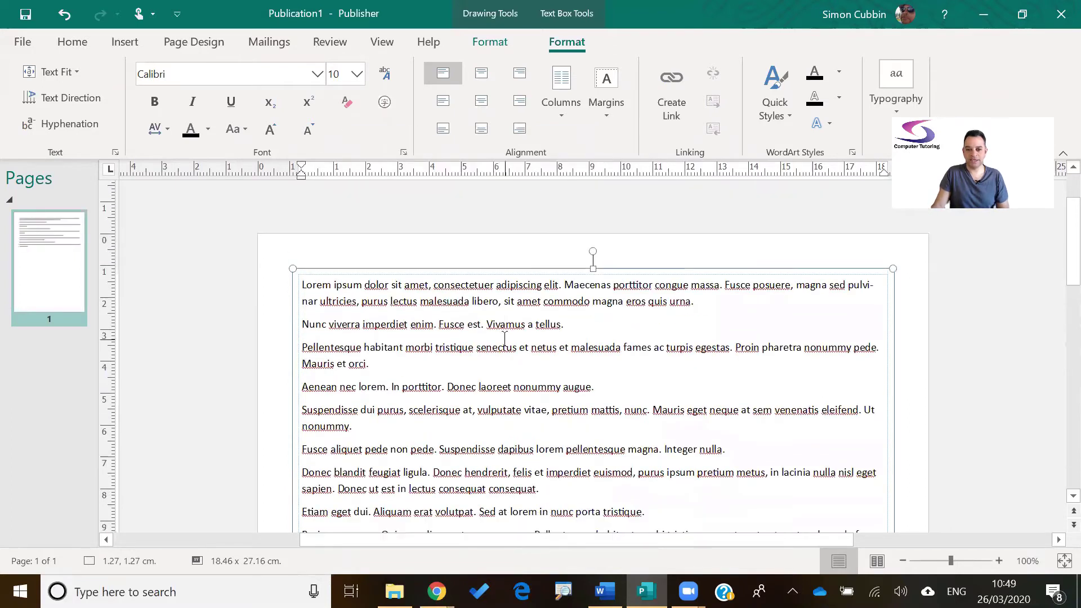
{"action": "scroll", "coordinate": [505, 338], "scroll_direction": "down", "scroll_amount": 1}
{"action": "scroll", "coordinate": [348, 284], "scroll_direction": "up", "scroll_amount": 2}
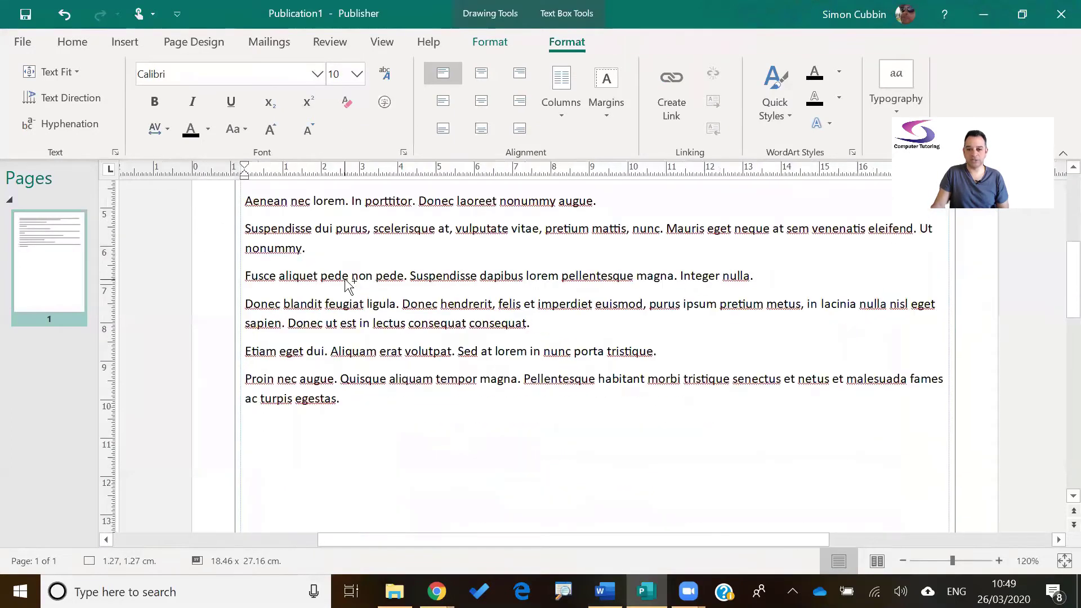
{"action": "left_click", "coordinate": [299, 351]}
{"action": "scroll", "coordinate": [299, 350], "scroll_direction": "up", "scroll_amount": 3}
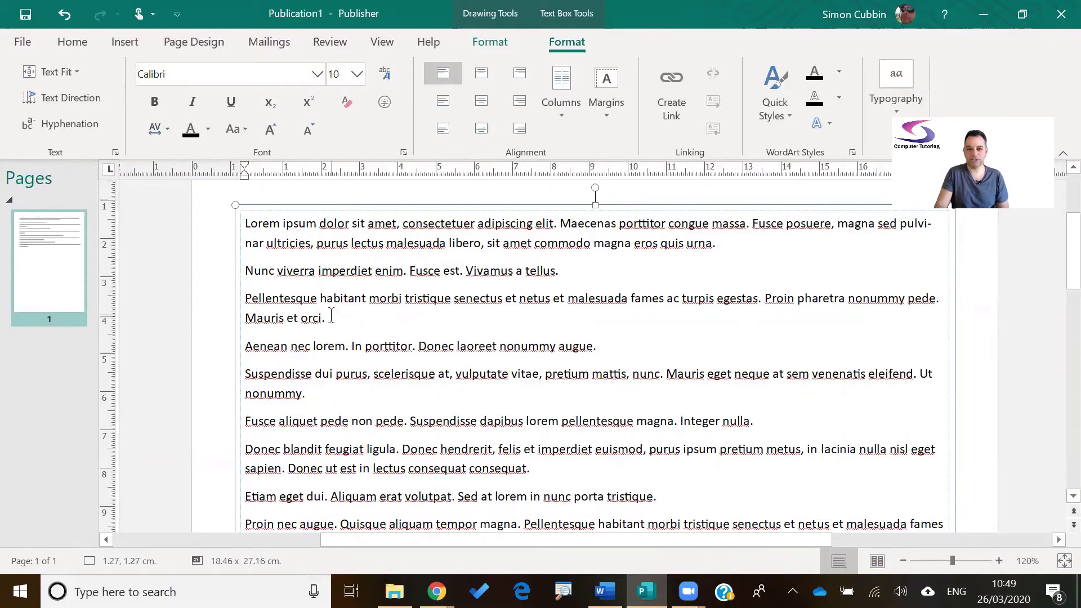
{"action": "key", "text": "BackSpace"}
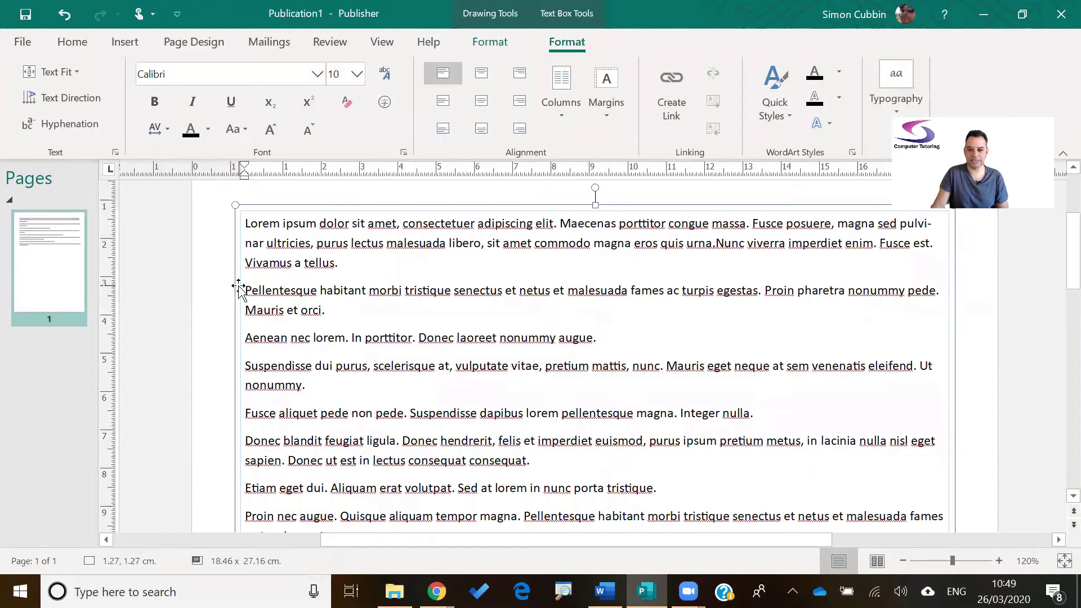
{"action": "key", "text": "BackSpace"}
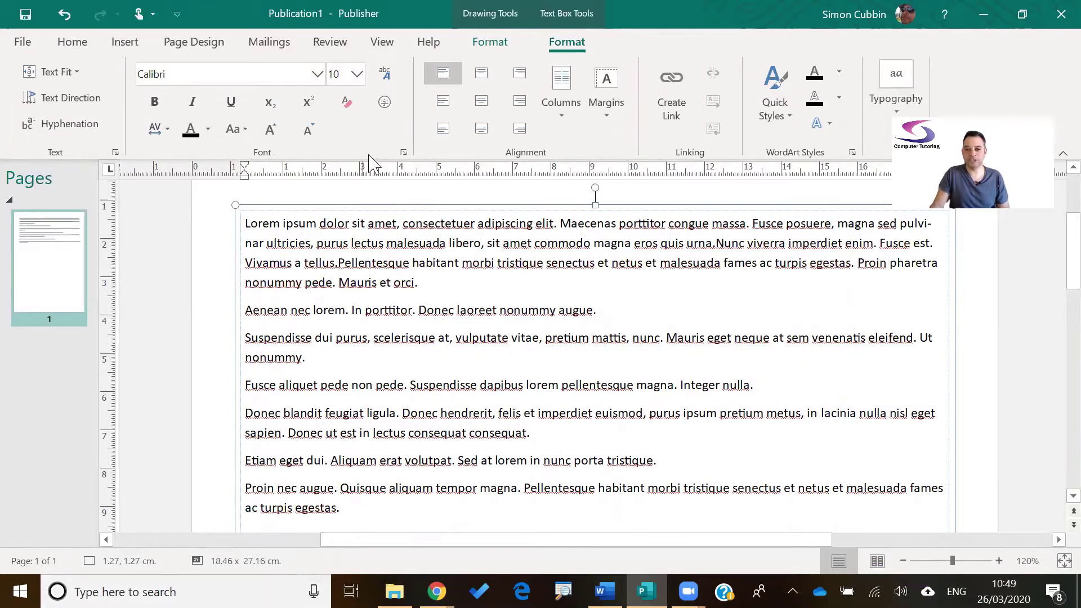
Step: Give the first paragraph a large drop cap L from the Drop Cap gallery
{"action": "left_click", "coordinate": [420, 243]}
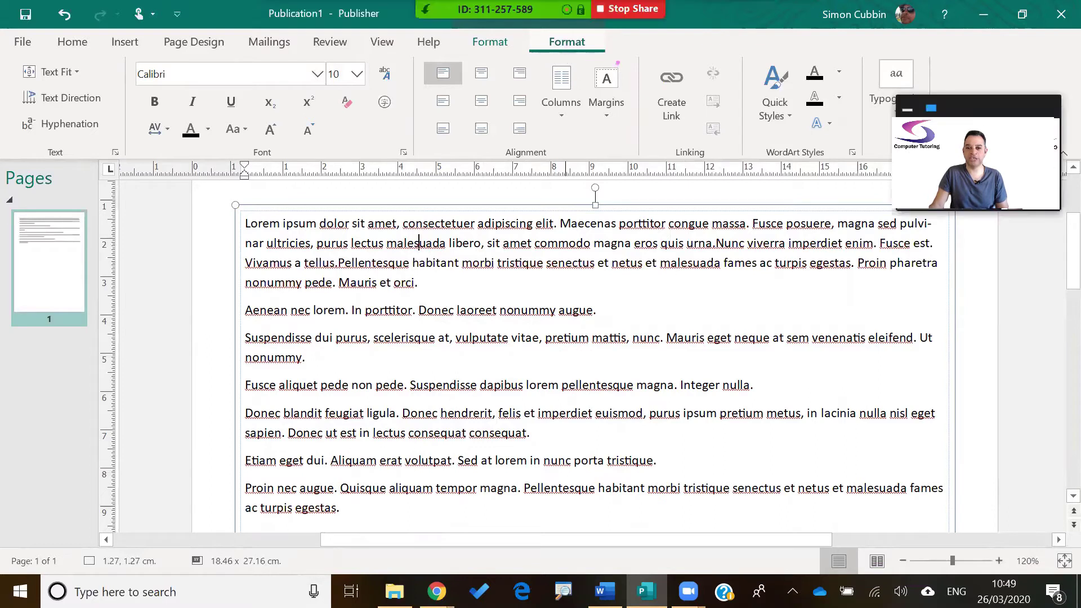
{"action": "mouse_move", "coordinate": [618, 64]}
{"action": "left_mouse_down"}
{"action": "mouse_move", "coordinate": [543, 5]}
{"action": "mouse_move", "coordinate": [518, 1]}
{"action": "left_mouse_up"}
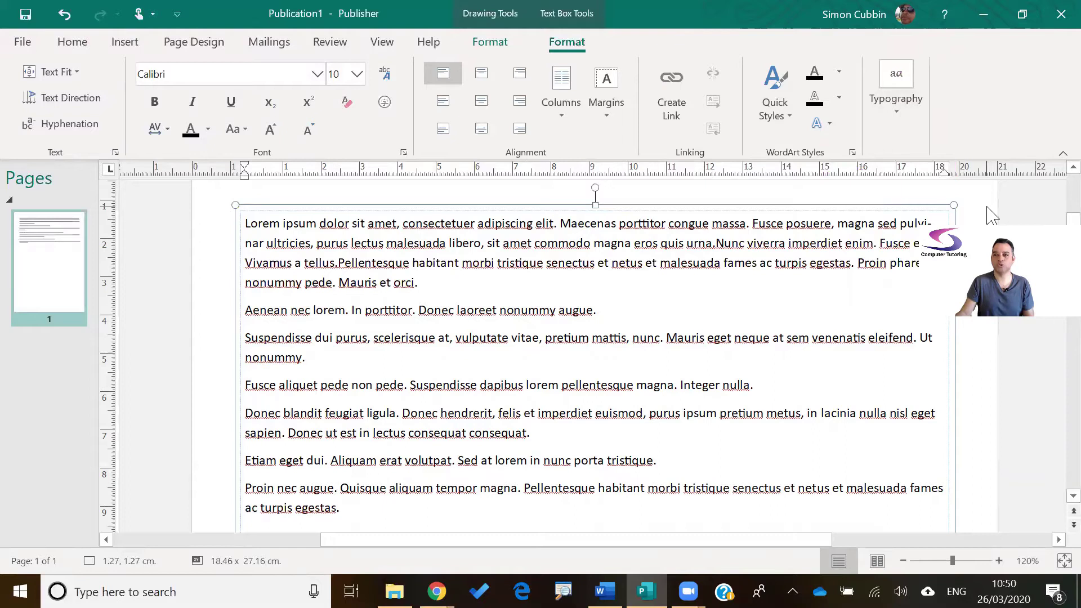
{"action": "left_click", "coordinate": [896, 84]}
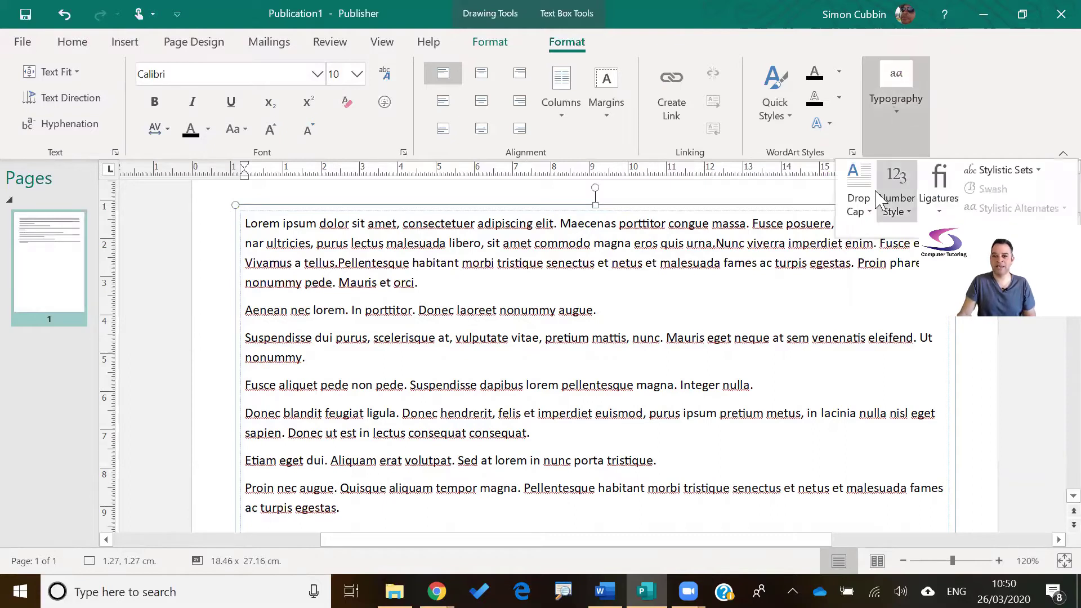
{"action": "left_click", "coordinate": [856, 192]}
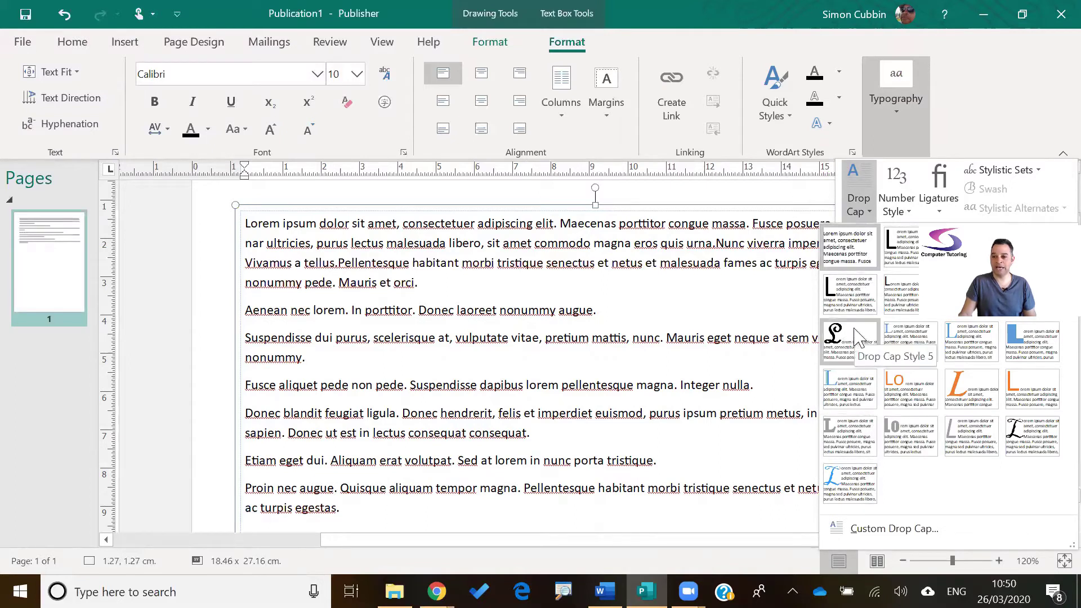
{"action": "left_click", "coordinate": [904, 248]}
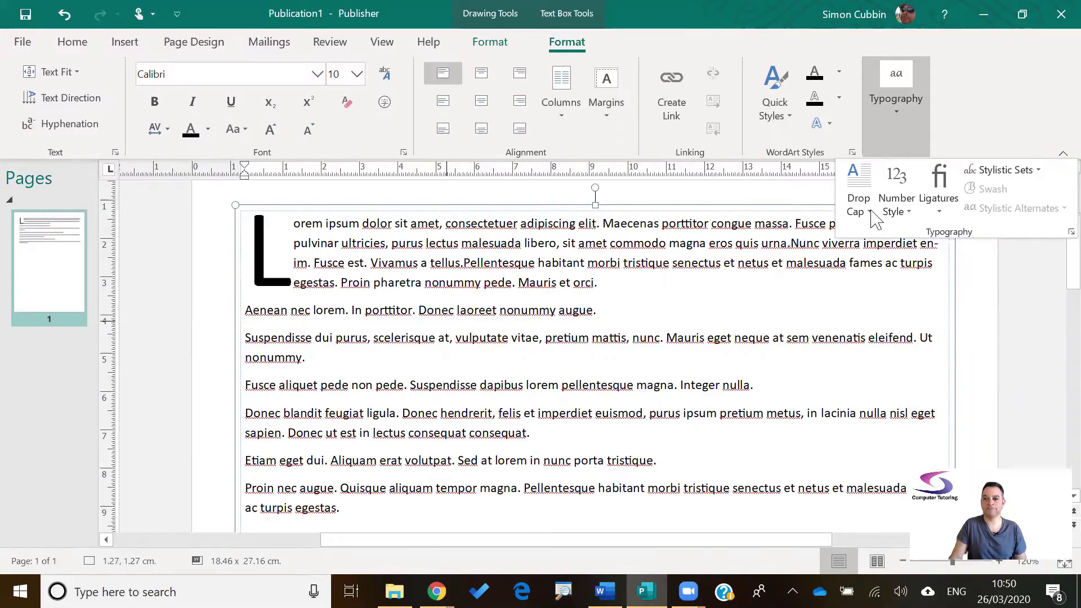
Step: Apply a custom drop cap with letters 3 lines high
{"action": "key", "text": "Escape"}
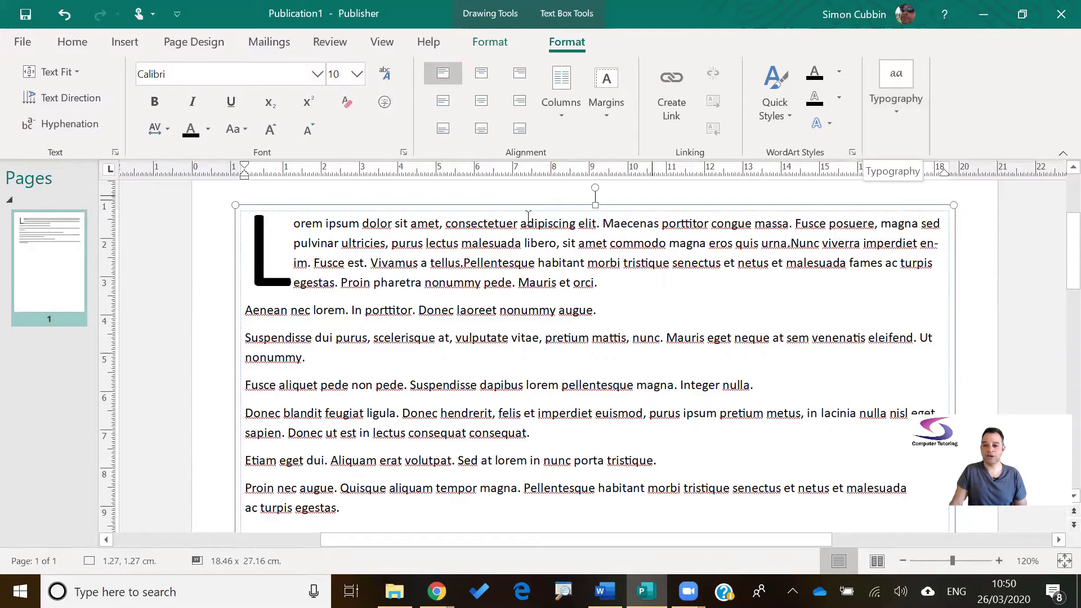
{"action": "left_click", "coordinate": [895, 113]}
{"action": "left_click", "coordinate": [857, 213]}
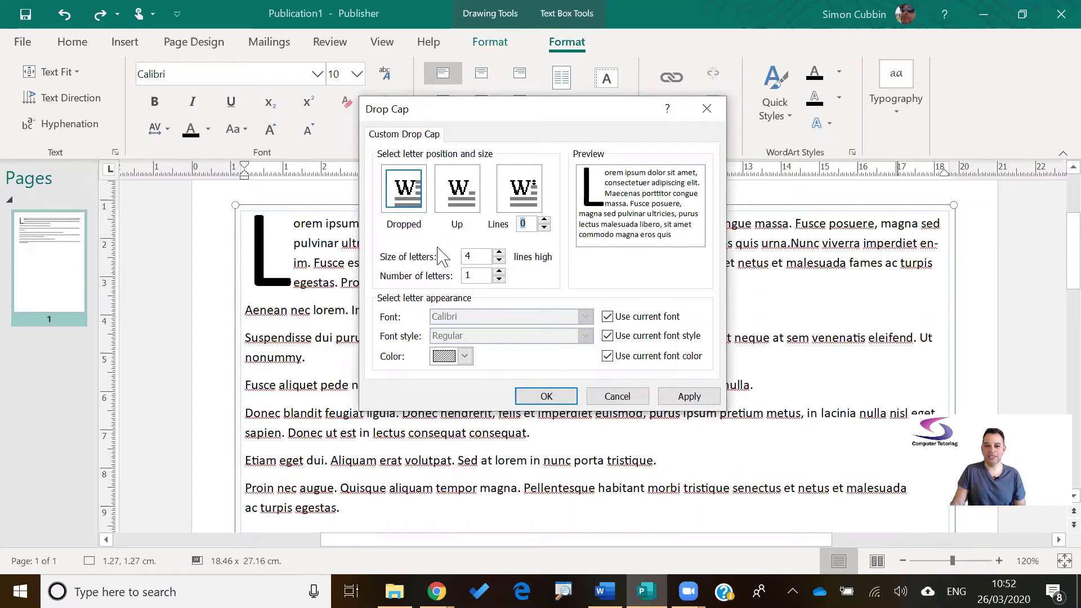
{"action": "left_click", "coordinate": [499, 261]}
{"action": "left_click", "coordinate": [688, 397]}
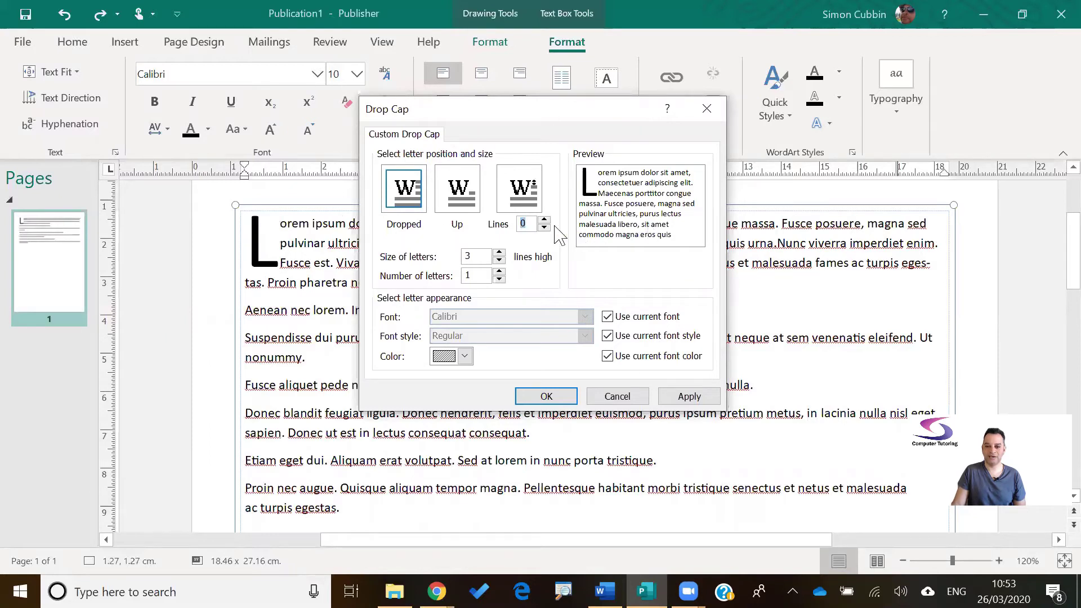
Step: Try raising the drop cap two lines, then one line above the text
{"action": "left_click", "coordinate": [517, 196]}
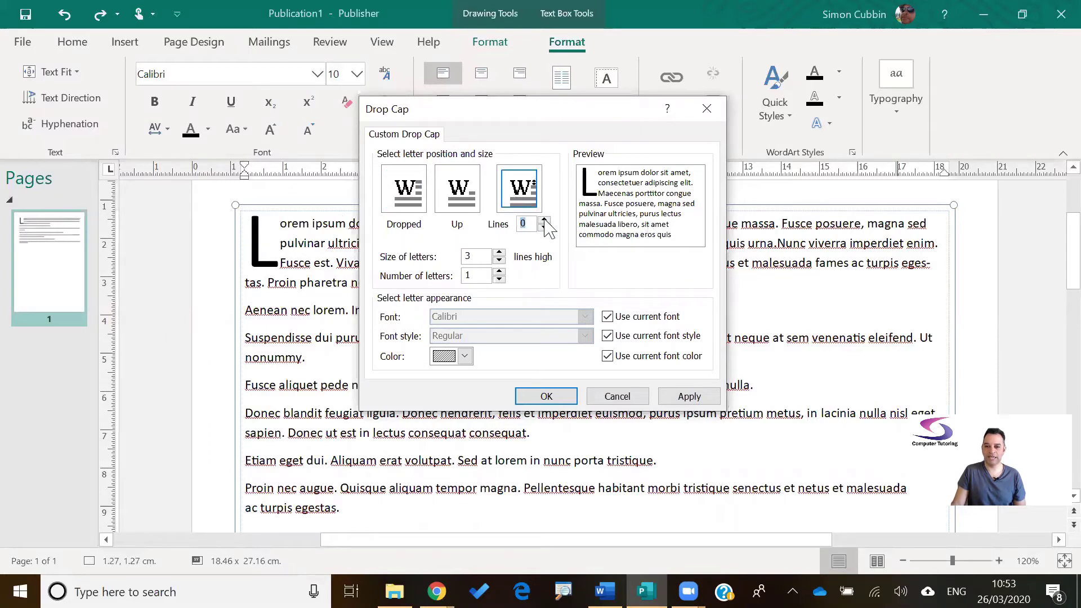
{"action": "left_click", "coordinate": [544, 220]}
{"action": "left_click", "coordinate": [544, 220]}
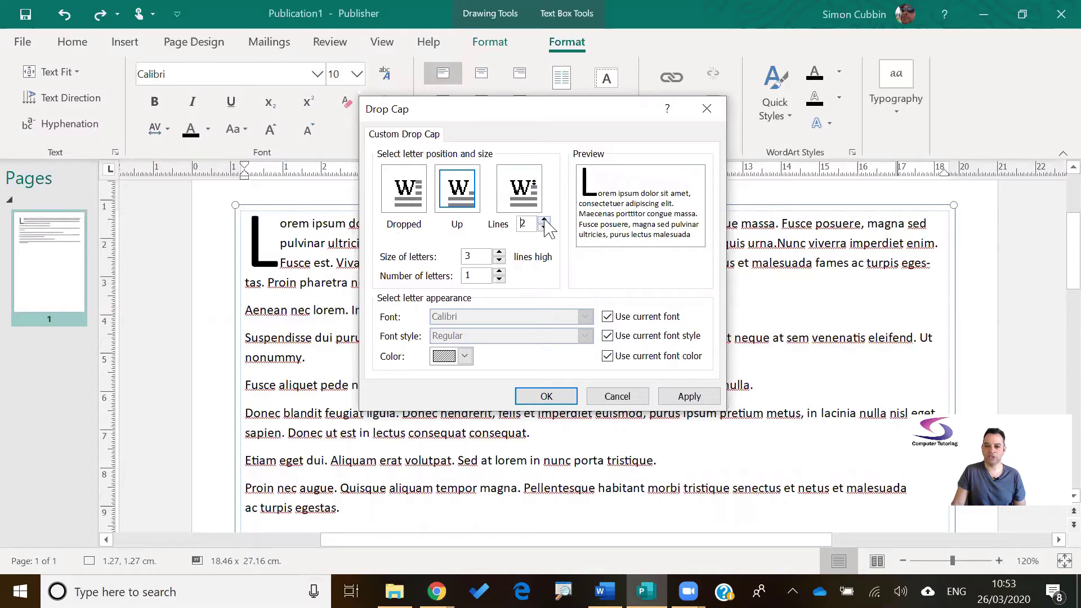
{"action": "left_click", "coordinate": [674, 397]}
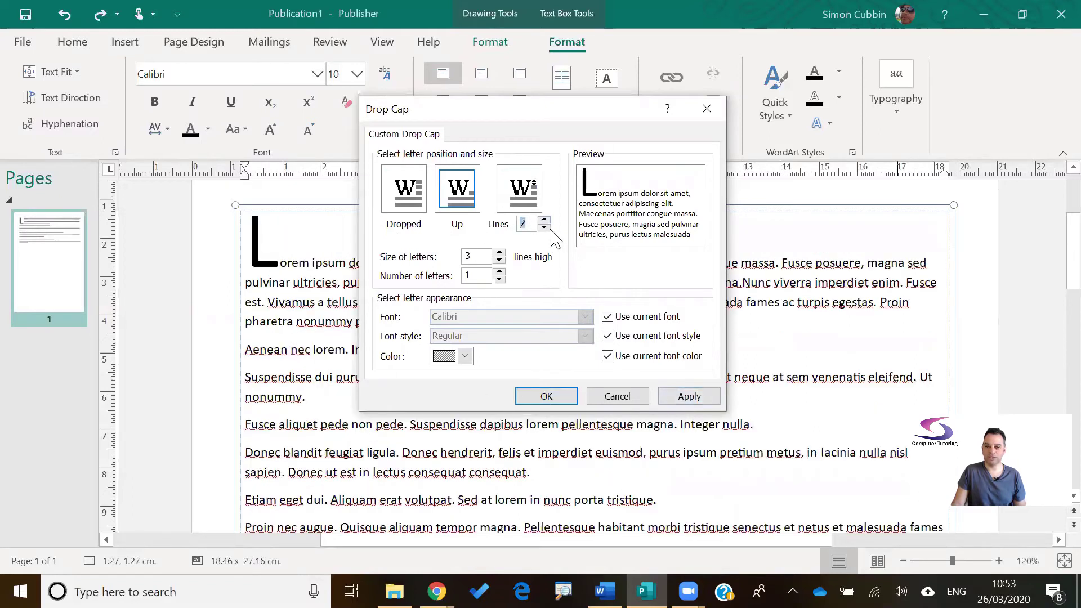
{"action": "left_click", "coordinate": [545, 227]}
{"action": "left_click", "coordinate": [689, 397]}
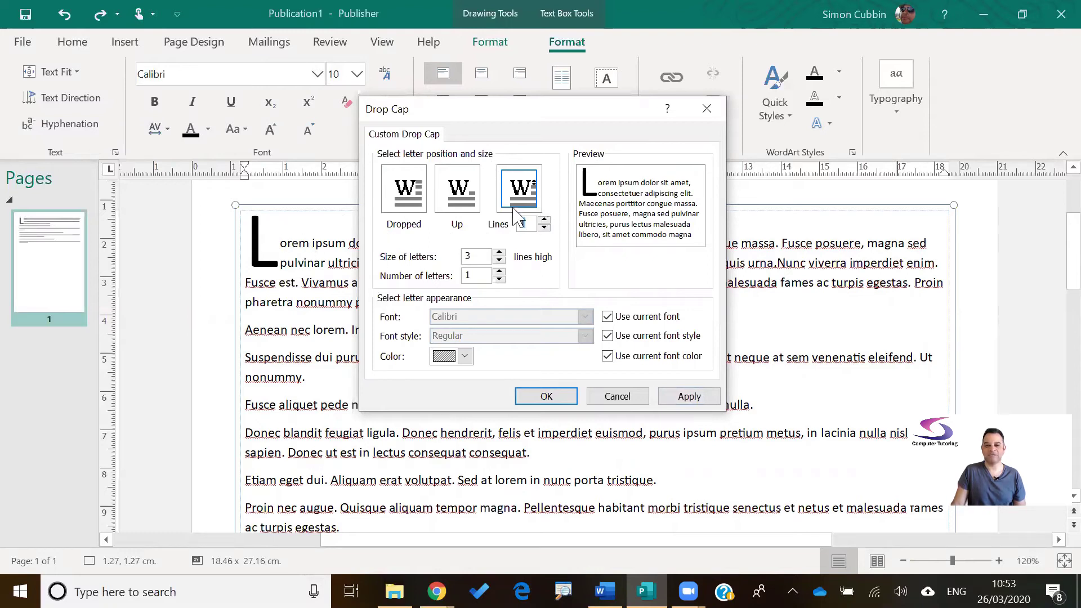
Step: Return the L to the Dropped position and unlock its font, style and colour settings
{"action": "left_click", "coordinate": [403, 192]}
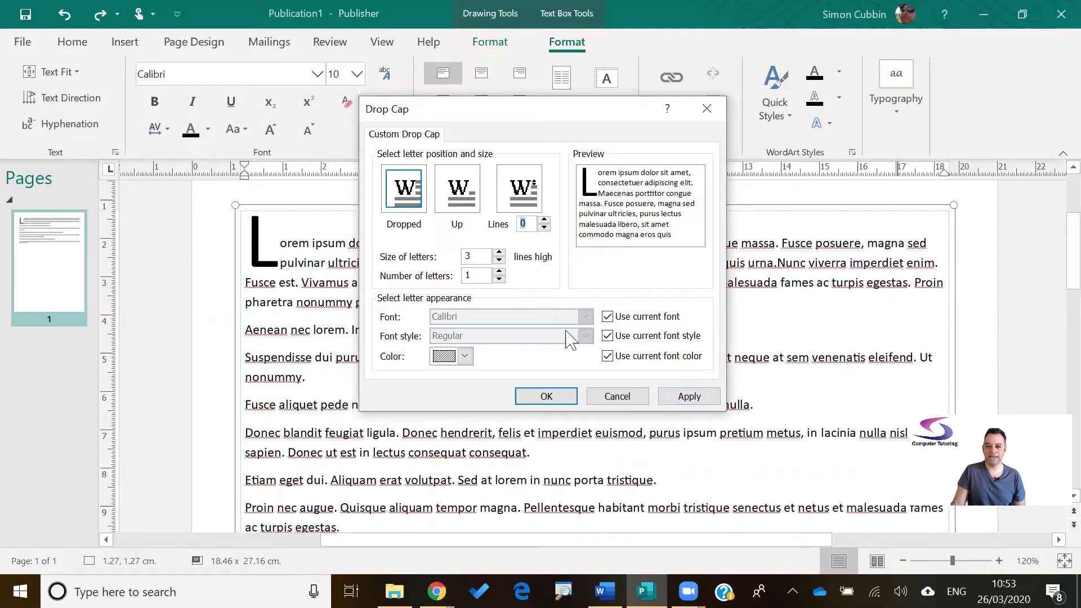
{"action": "left_click", "coordinate": [688, 398]}
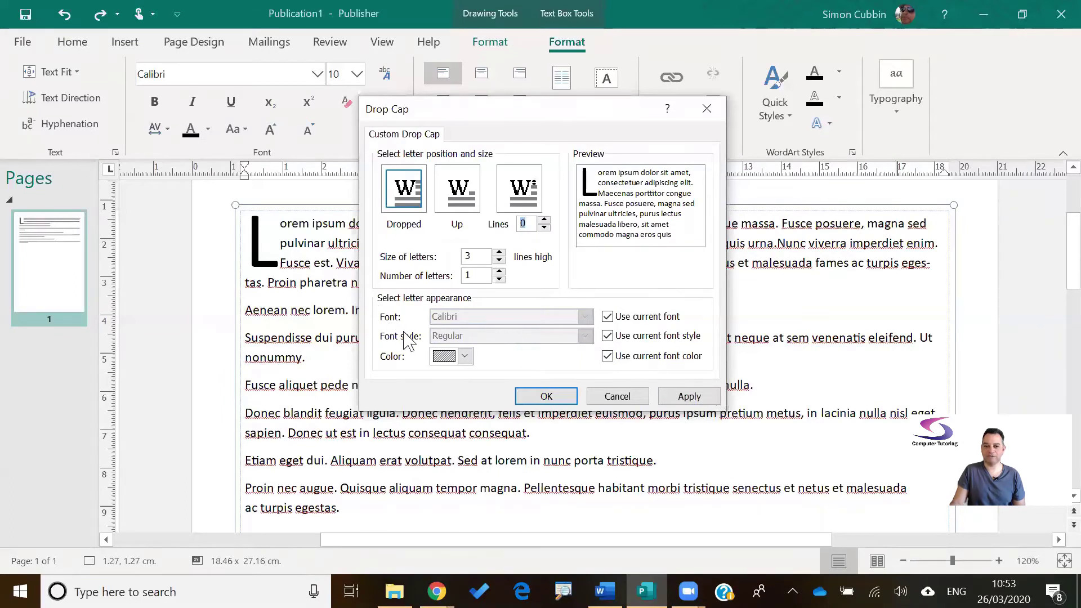
{"action": "left_click", "coordinate": [607, 317]}
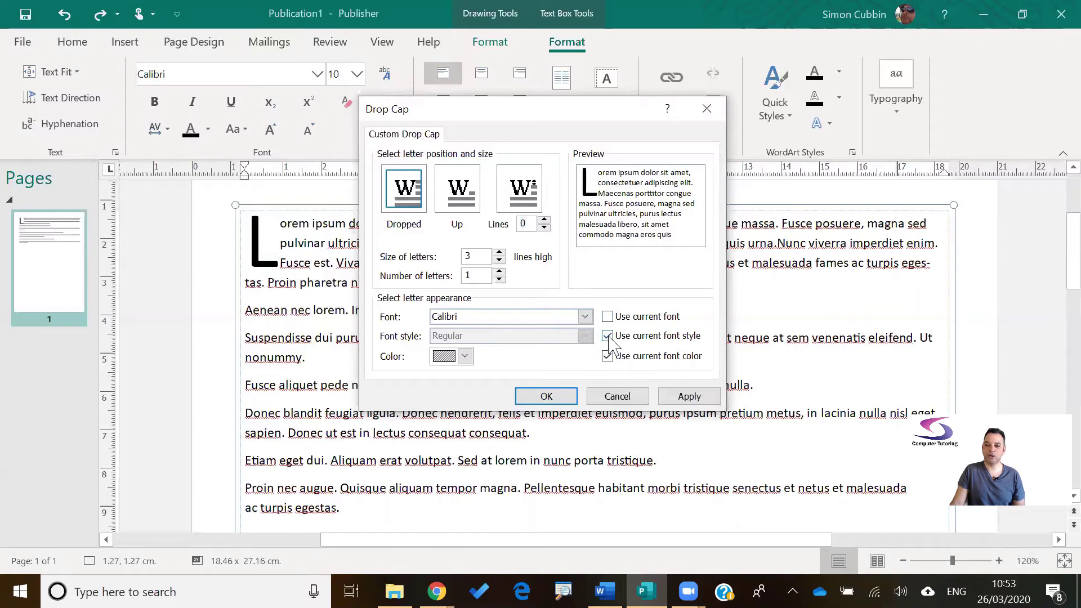
{"action": "left_click", "coordinate": [608, 336]}
{"action": "left_click", "coordinate": [608, 356]}
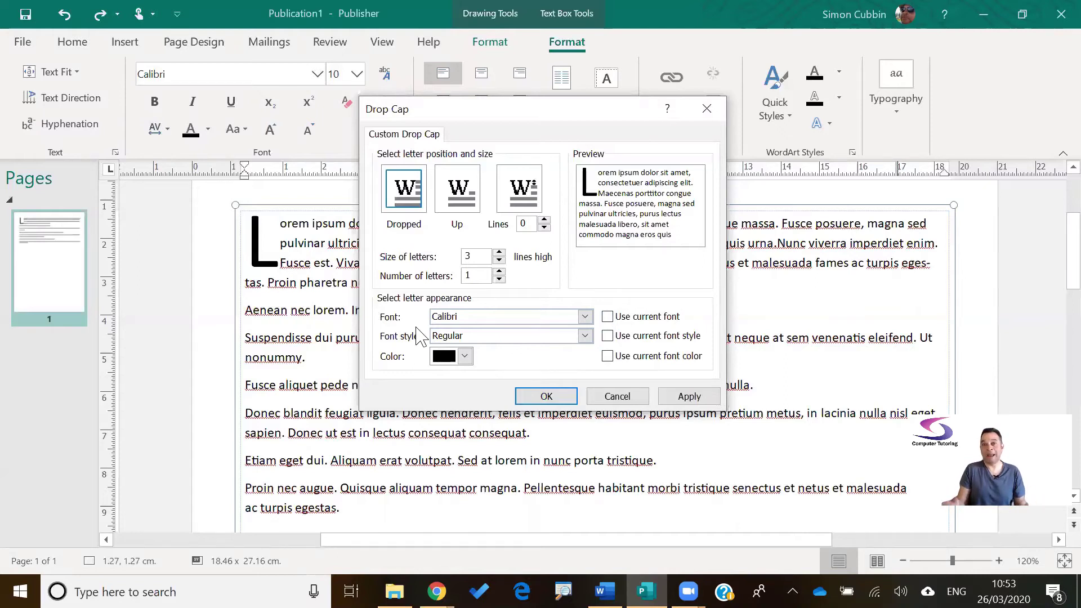
Step: Choose Blackadder ITC as the drop cap font
{"action": "left_click", "coordinate": [585, 317]}
{"action": "scroll", "coordinate": [585, 346], "scroll_direction": "down", "scroll_amount": 2}
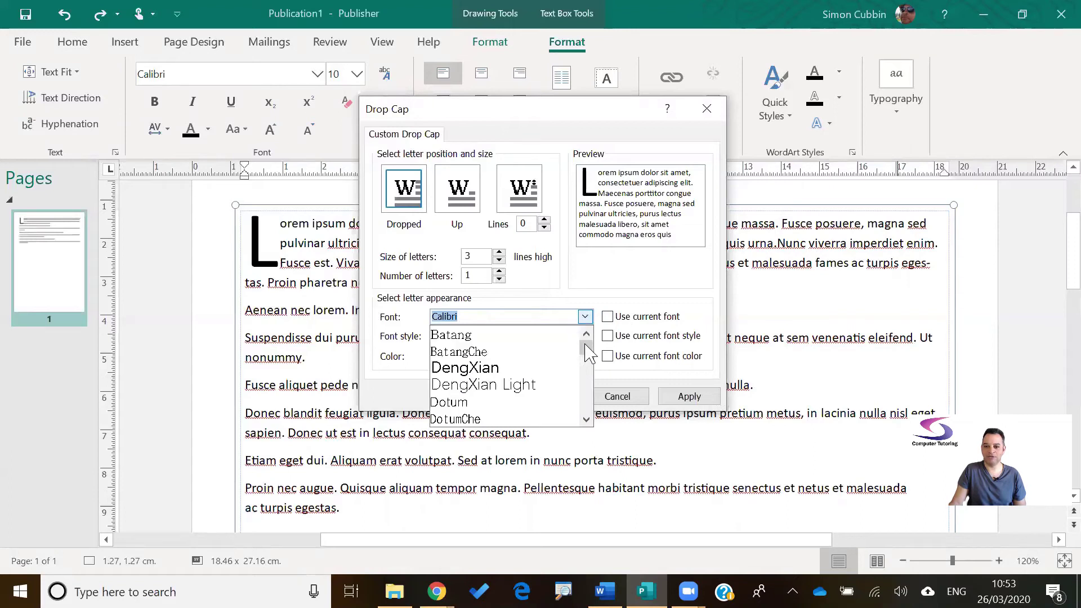
{"action": "scroll", "coordinate": [543, 361], "scroll_direction": "down", "scroll_amount": 1}
{"action": "scroll", "coordinate": [544, 363], "scroll_direction": "down", "scroll_amount": 3}
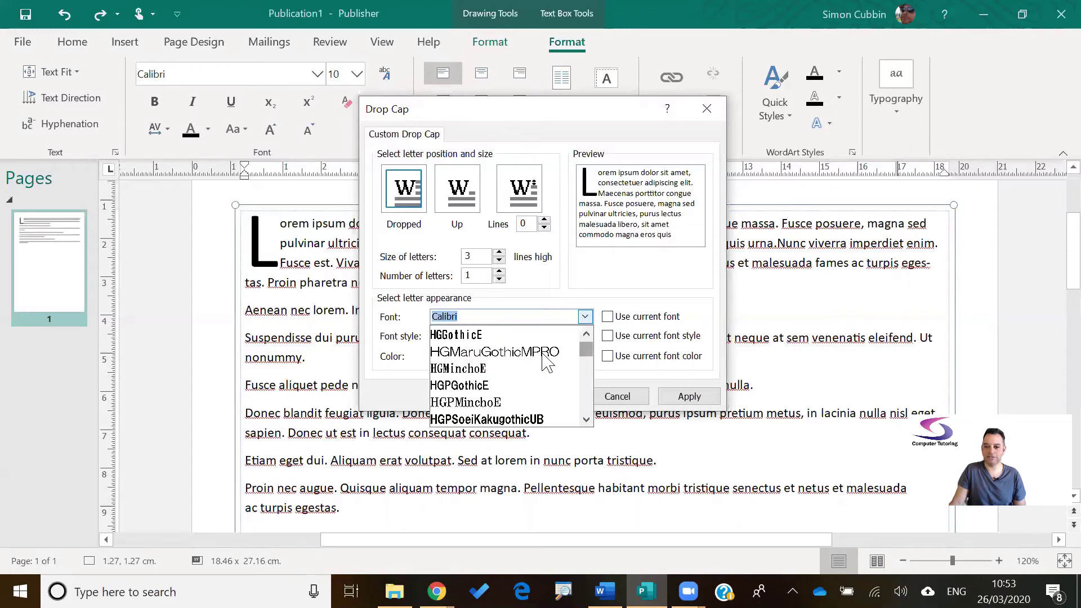
{"action": "scroll", "coordinate": [544, 361], "scroll_direction": "down", "scroll_amount": 2}
{"action": "scroll", "coordinate": [586, 346], "scroll_direction": "down", "scroll_amount": 3}
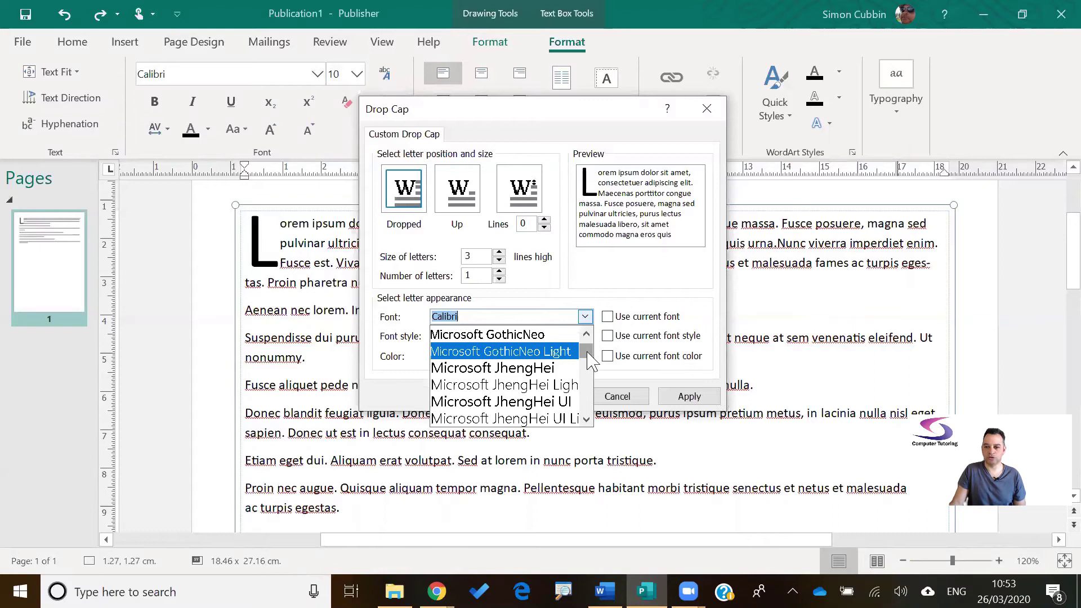
{"action": "scroll", "coordinate": [588, 353], "scroll_direction": "up", "scroll_amount": 6}
{"action": "left_click_drag", "start_coordinate": [588, 356], "coordinate": [588, 369]}
{"action": "scroll", "coordinate": [507, 394], "scroll_direction": "up", "scroll_amount": 1}
{"action": "scroll", "coordinate": [524, 388], "scroll_direction": "down", "scroll_amount": 2}
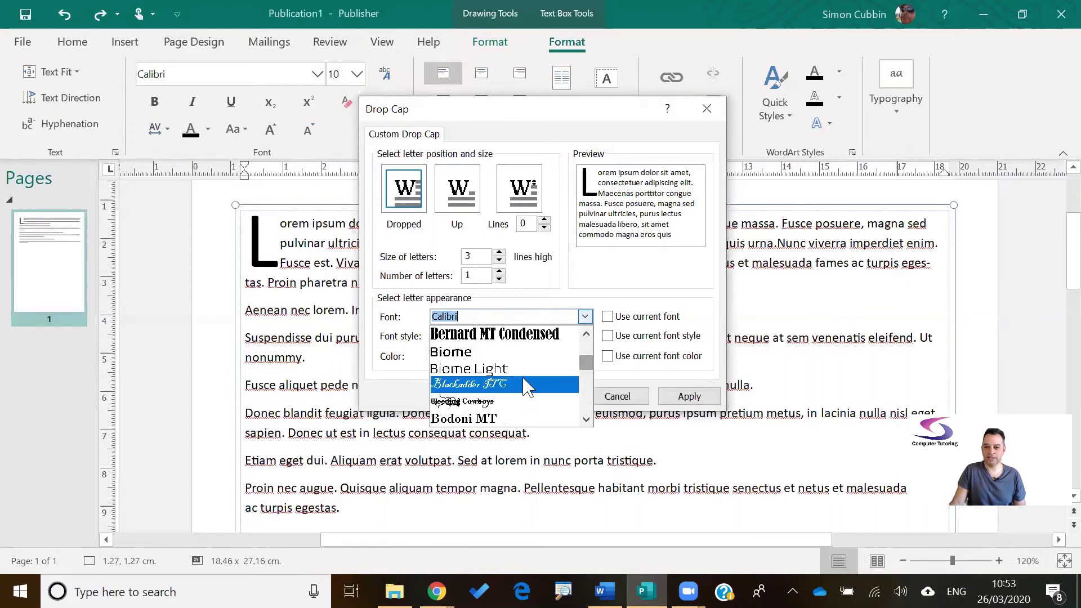
{"action": "left_click", "coordinate": [478, 335]}
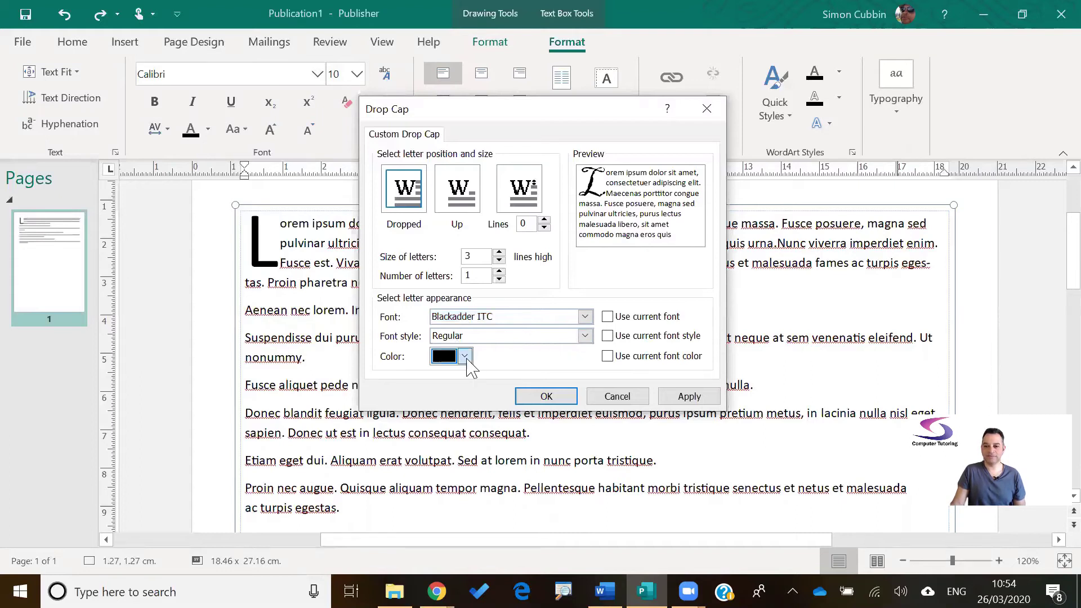
Step: Color the Blackadder ITC drop cap blue, apply it and confirm with OK
{"action": "left_click", "coordinate": [465, 356]}
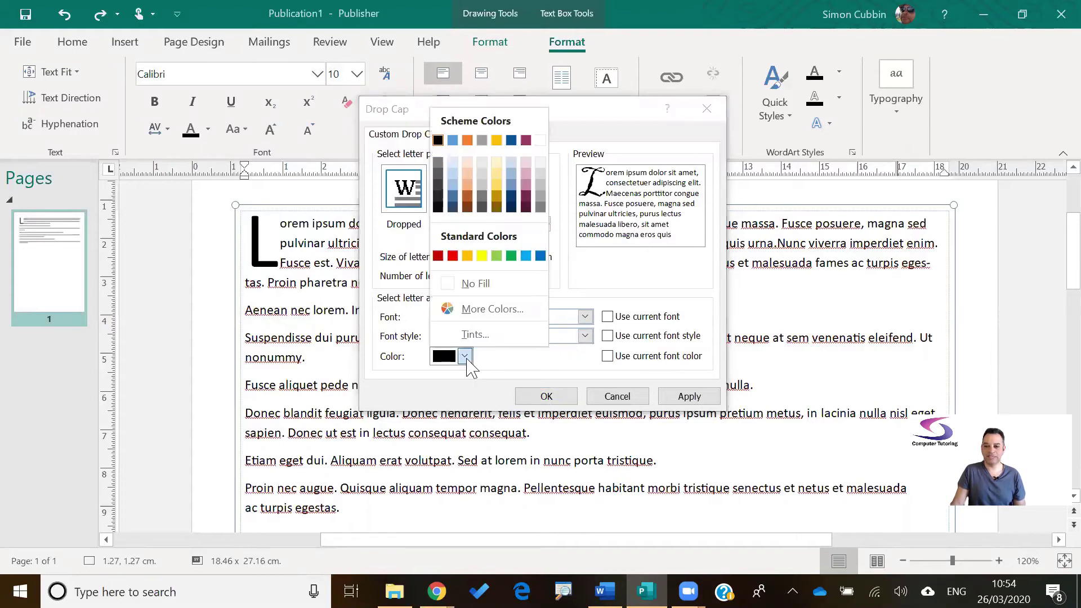
{"action": "left_click", "coordinate": [453, 197]}
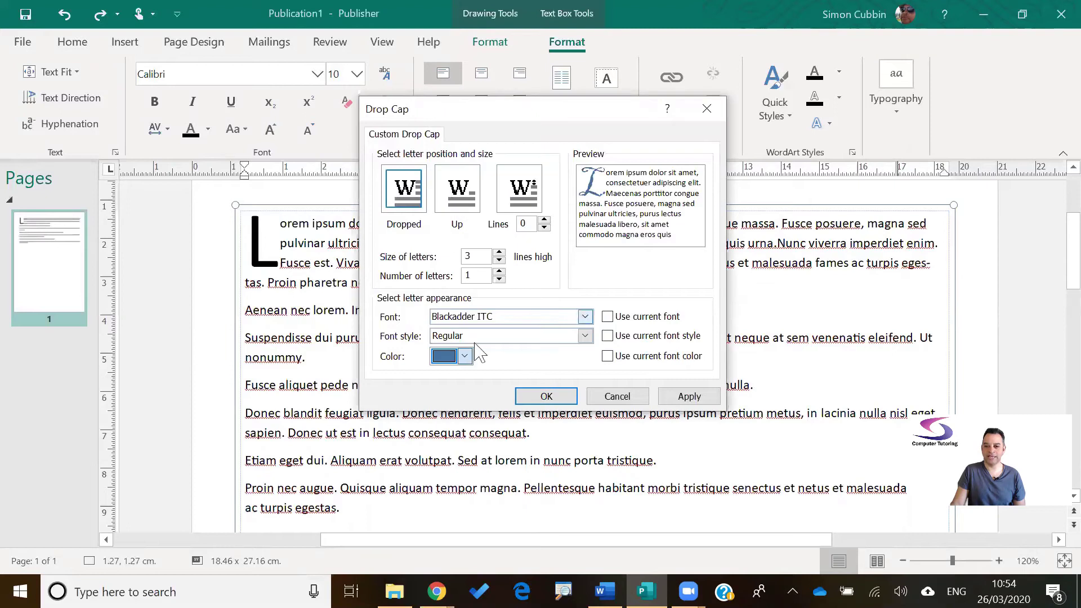
{"action": "left_click", "coordinate": [690, 396]}
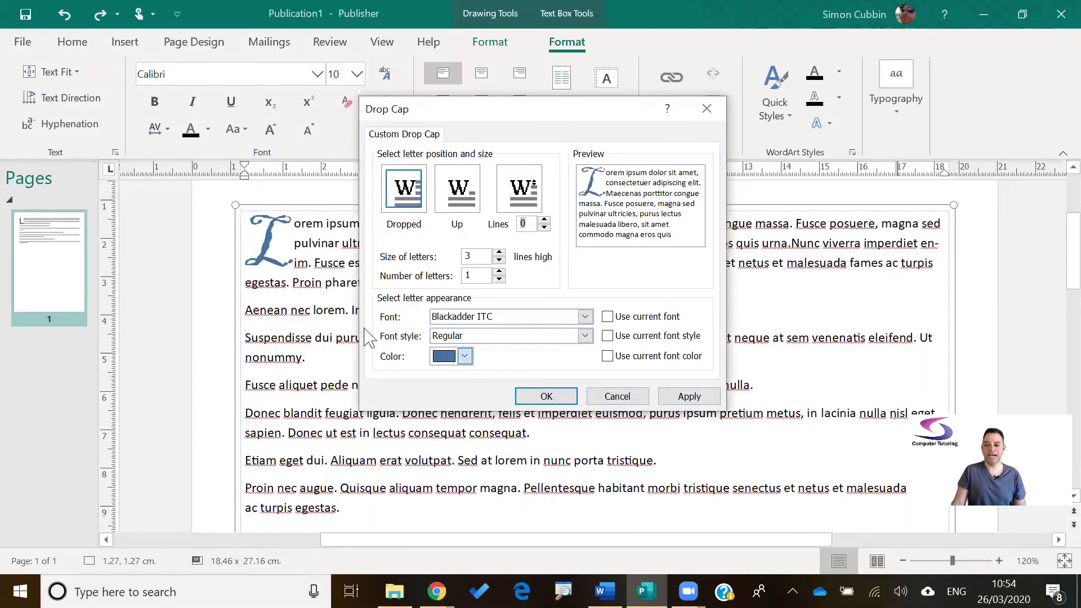
{"action": "left_click", "coordinate": [555, 394]}
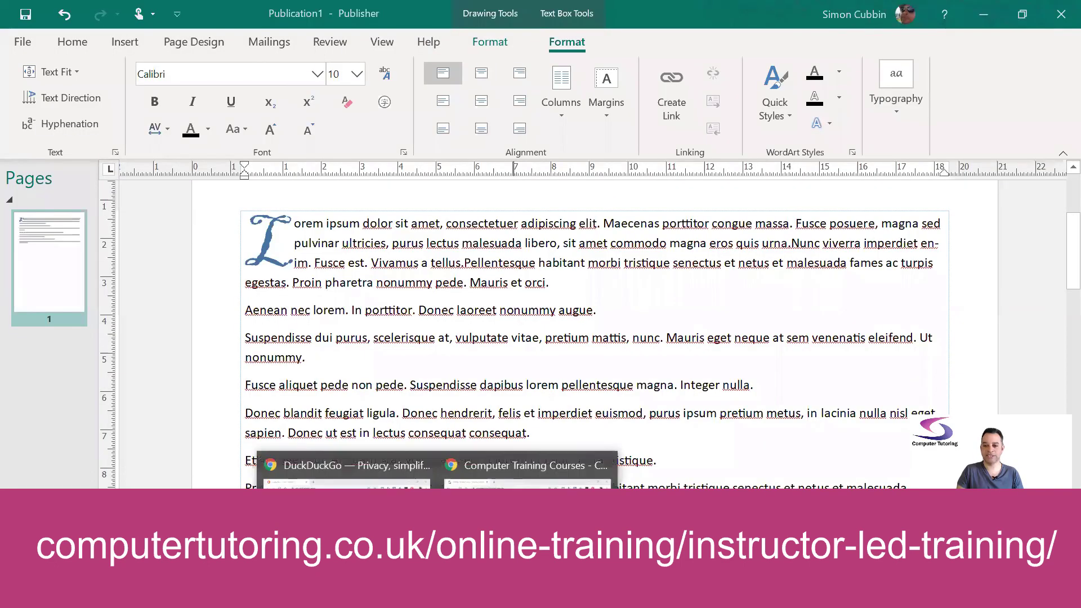
Step: In Chrome, go from Computer Tutoring's Online Training page to the Live Online training page
{"action": "left_click", "coordinate": [528, 473]}
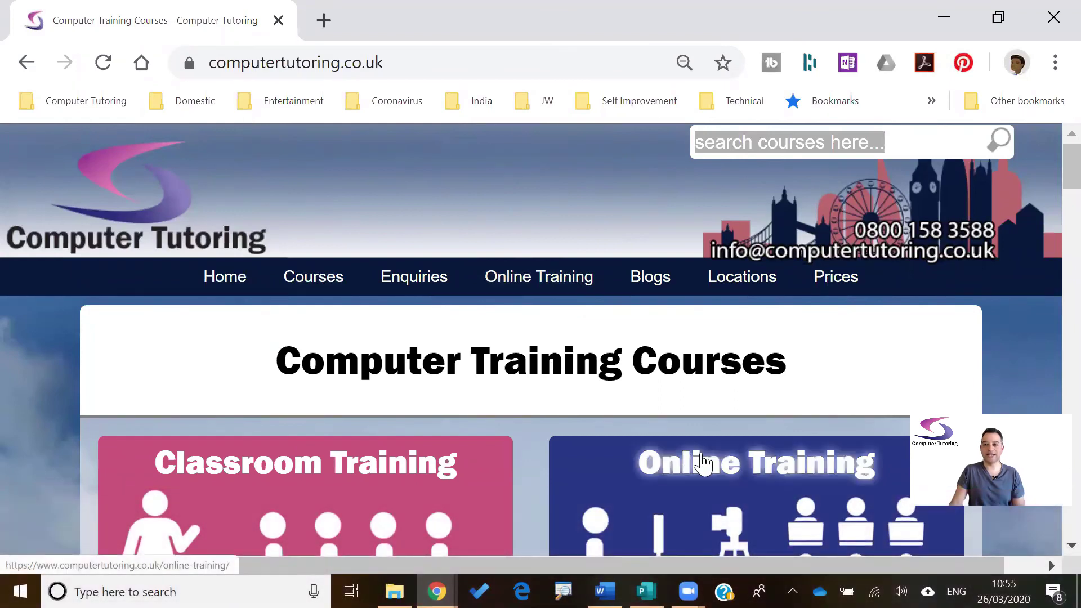
{"action": "left_click", "coordinate": [703, 463]}
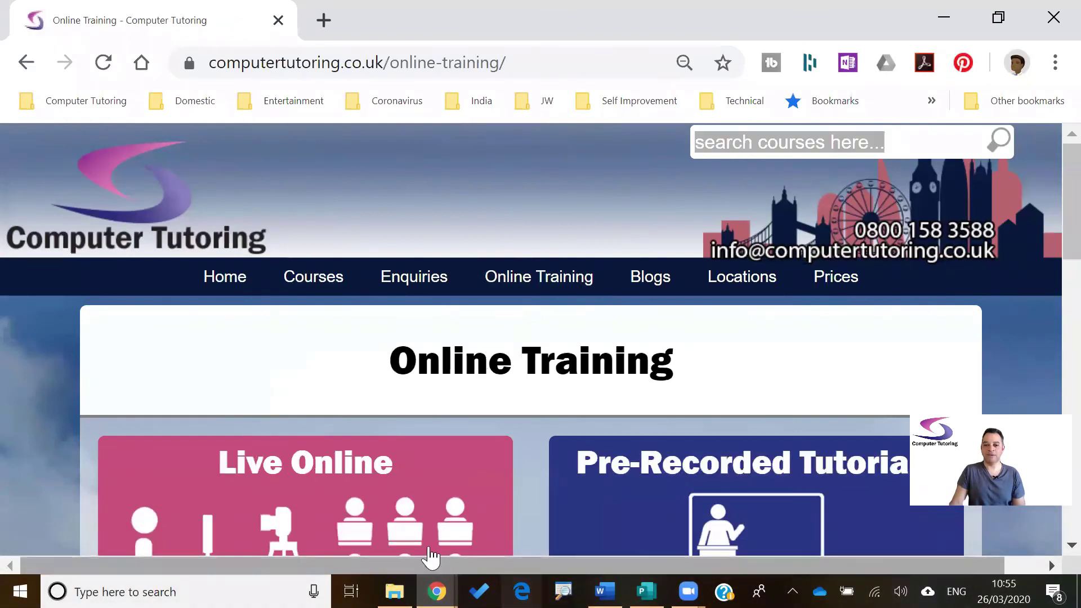
{"action": "scroll", "coordinate": [415, 461], "scroll_direction": "down", "scroll_amount": 2}
{"action": "left_click", "coordinate": [314, 383]}
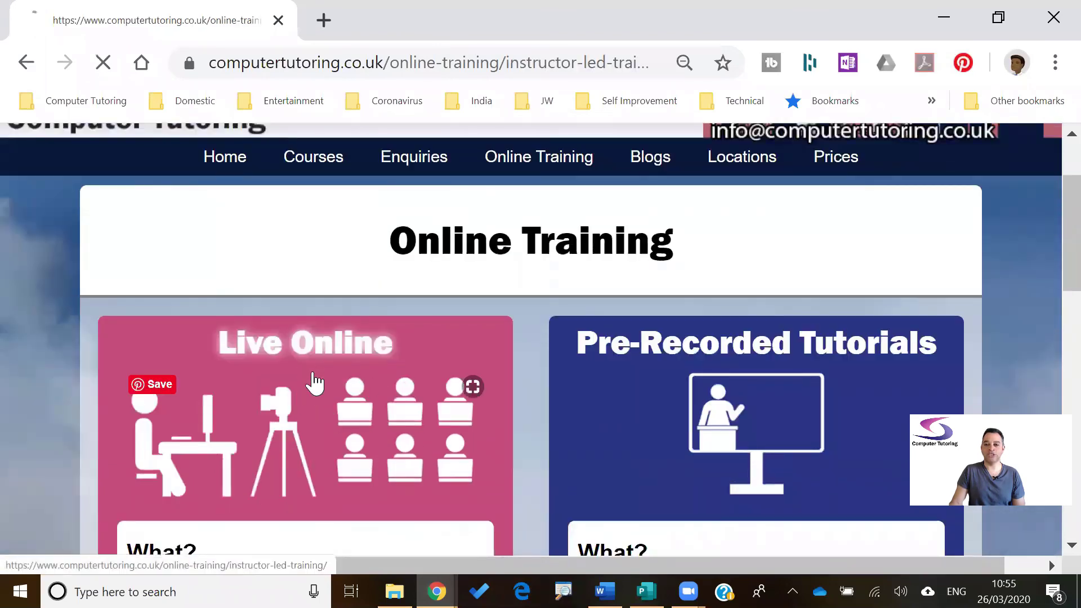